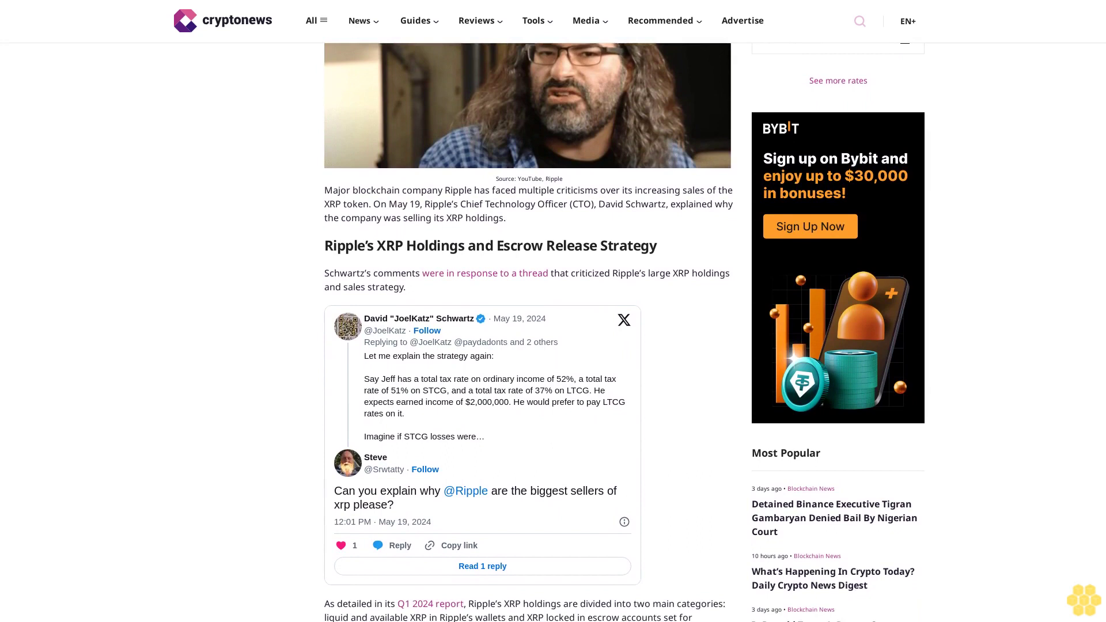
scroll(553, 346, "down", 1)
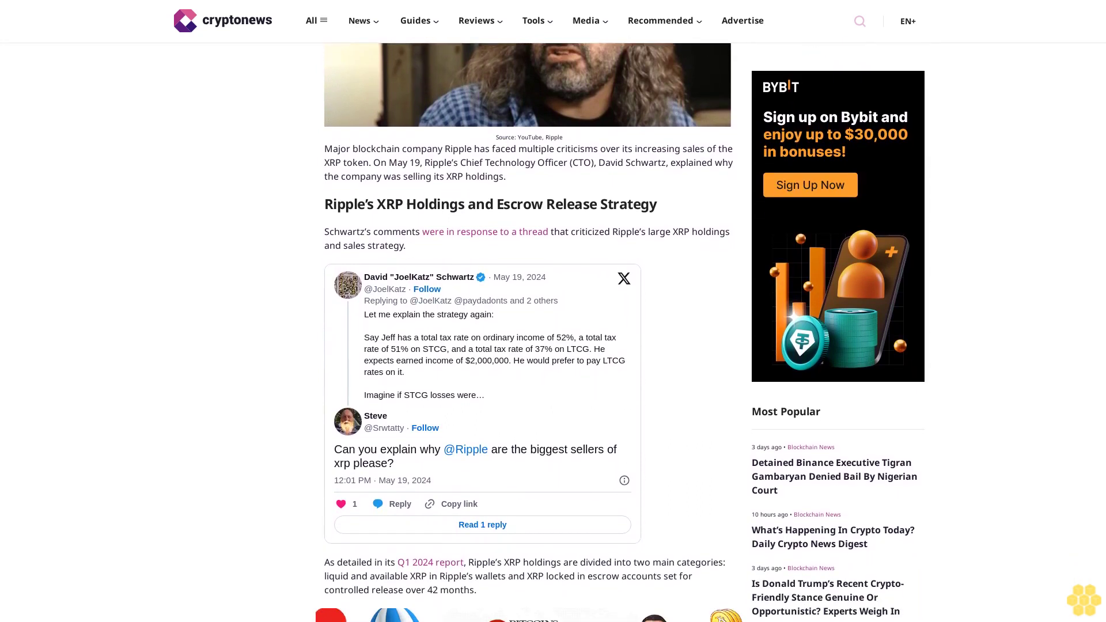
scroll(553, 346, "down", 1)
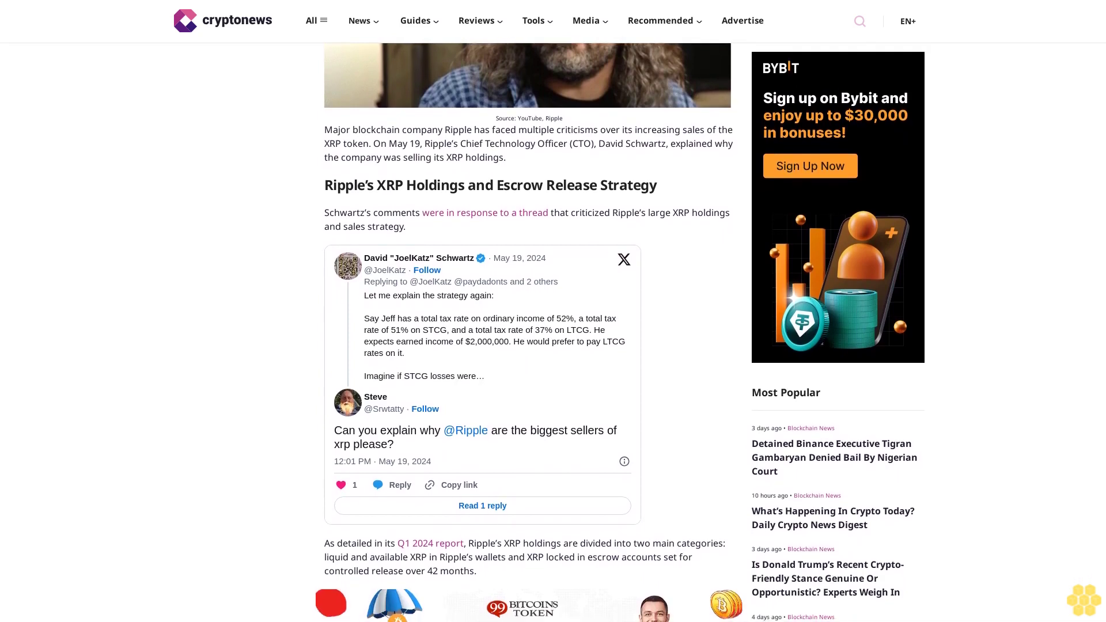
scroll(553, 345, "down", 1)
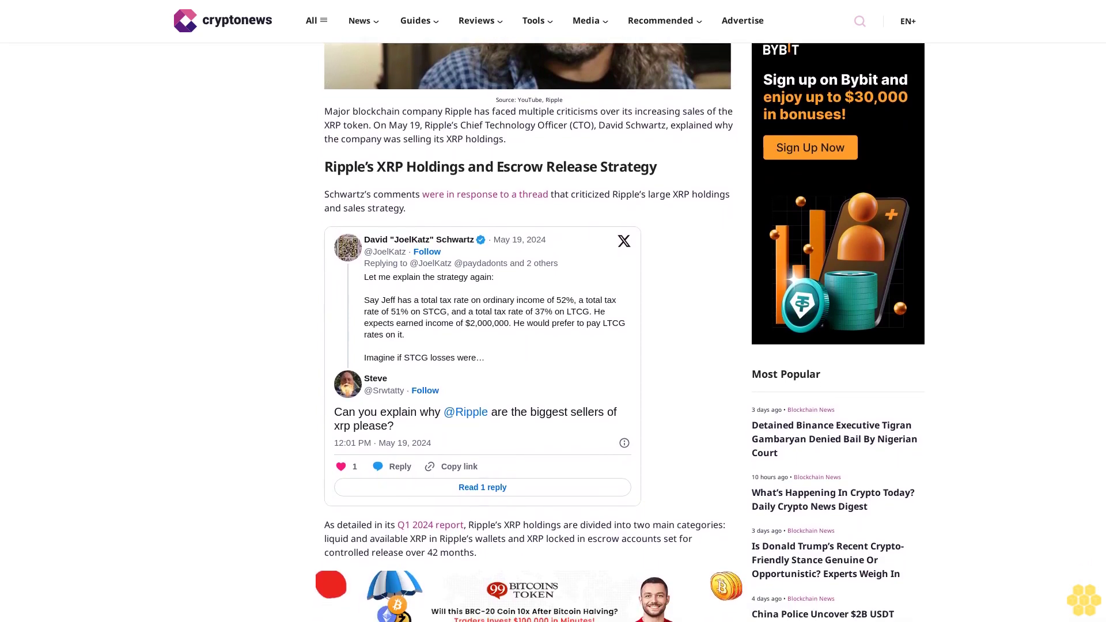
scroll(553, 346, "down", 1)
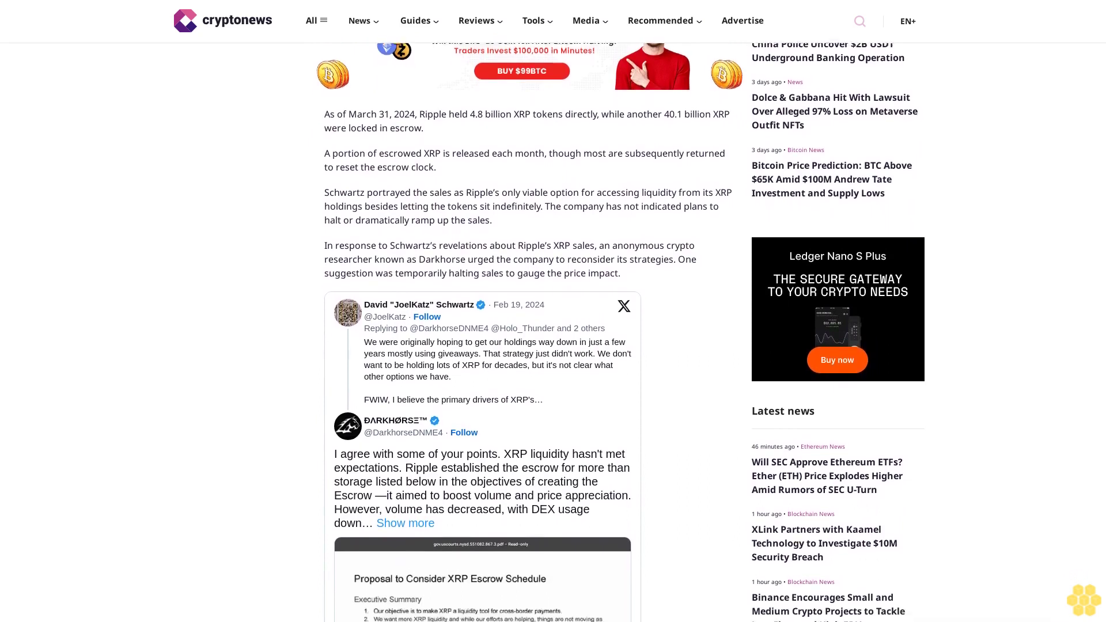
scroll(553, 346, "down", 1)
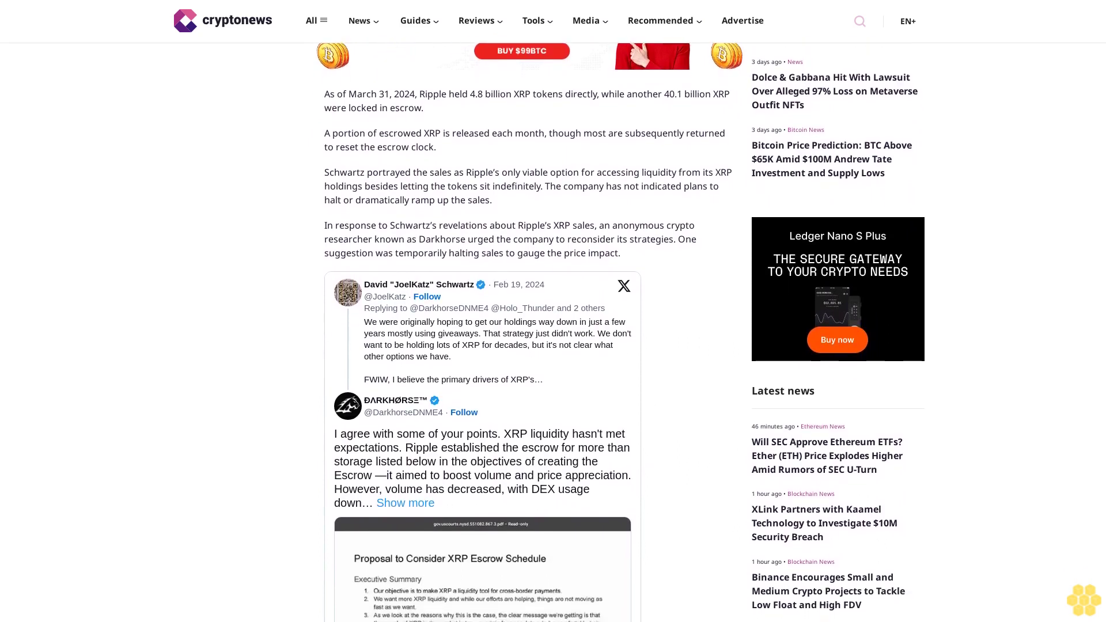
scroll(553, 345, "down", 1)
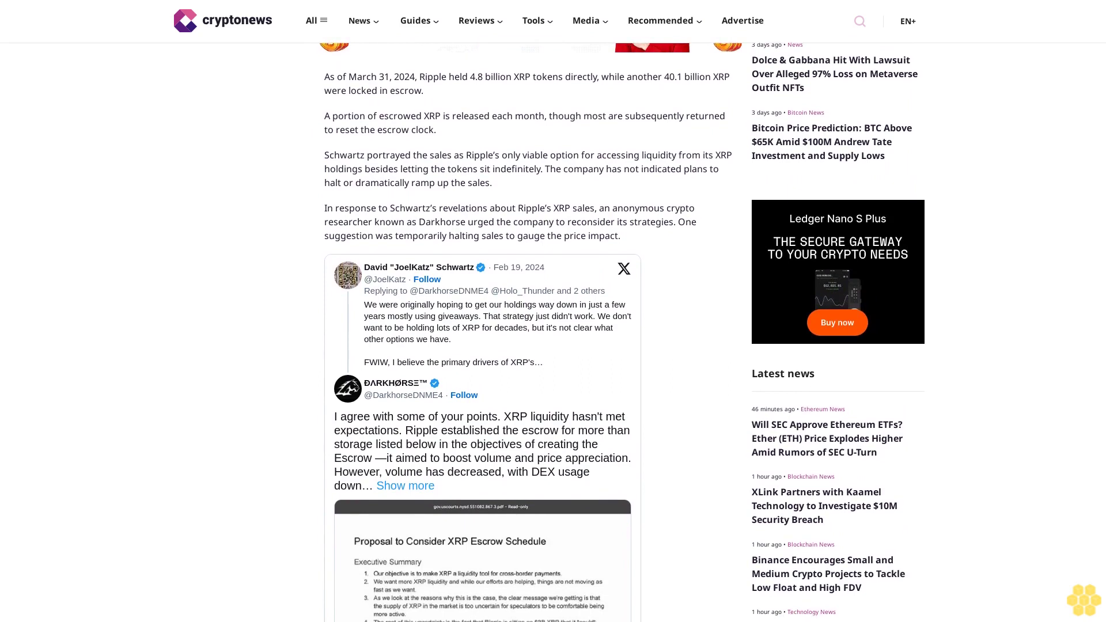
scroll(553, 345, "down", 1)
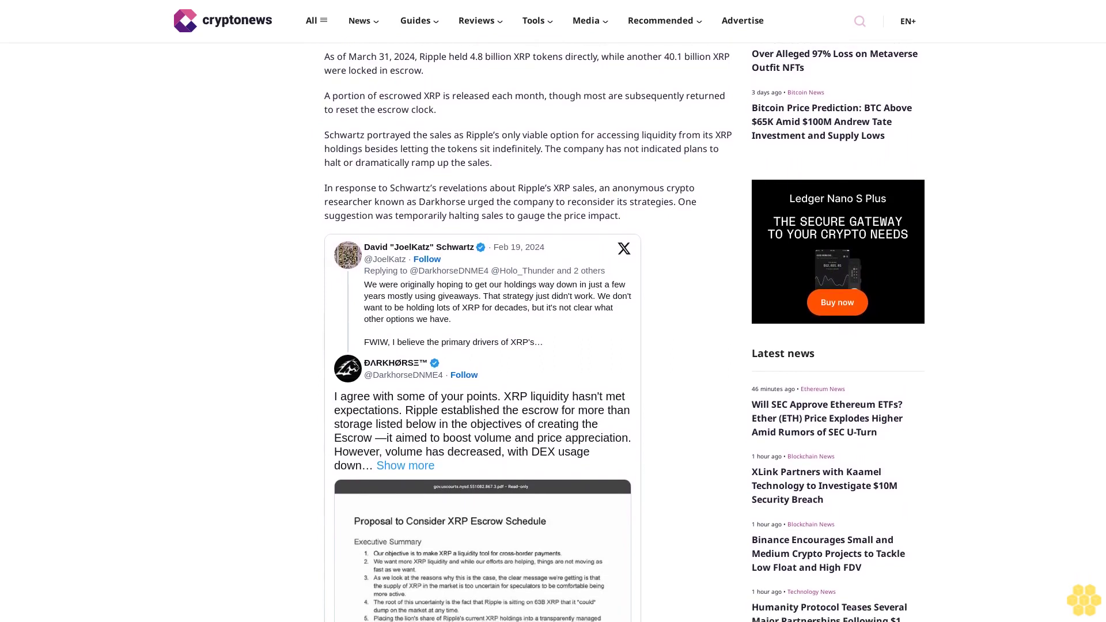
scroll(553, 346, "down", 1)
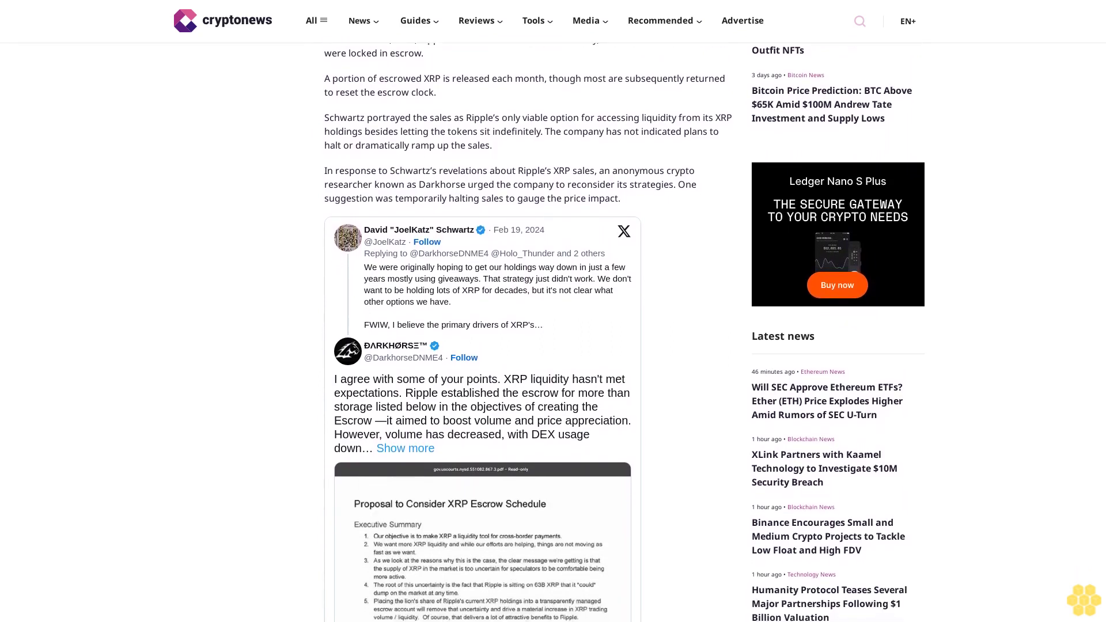
scroll(553, 345, "down", 1)
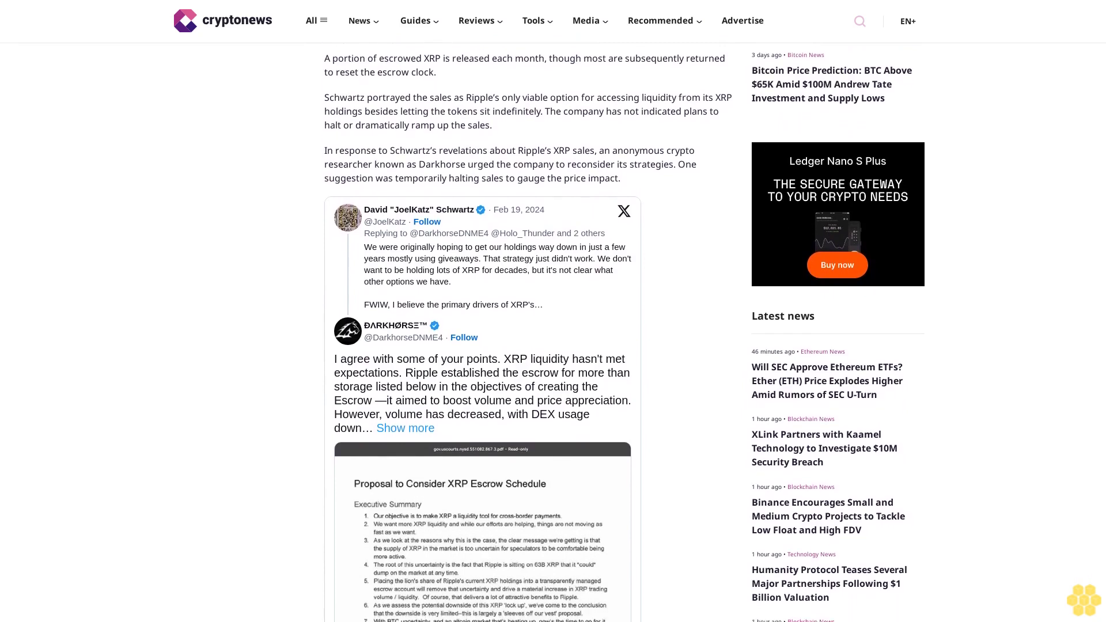
scroll(553, 345, "down", 1)
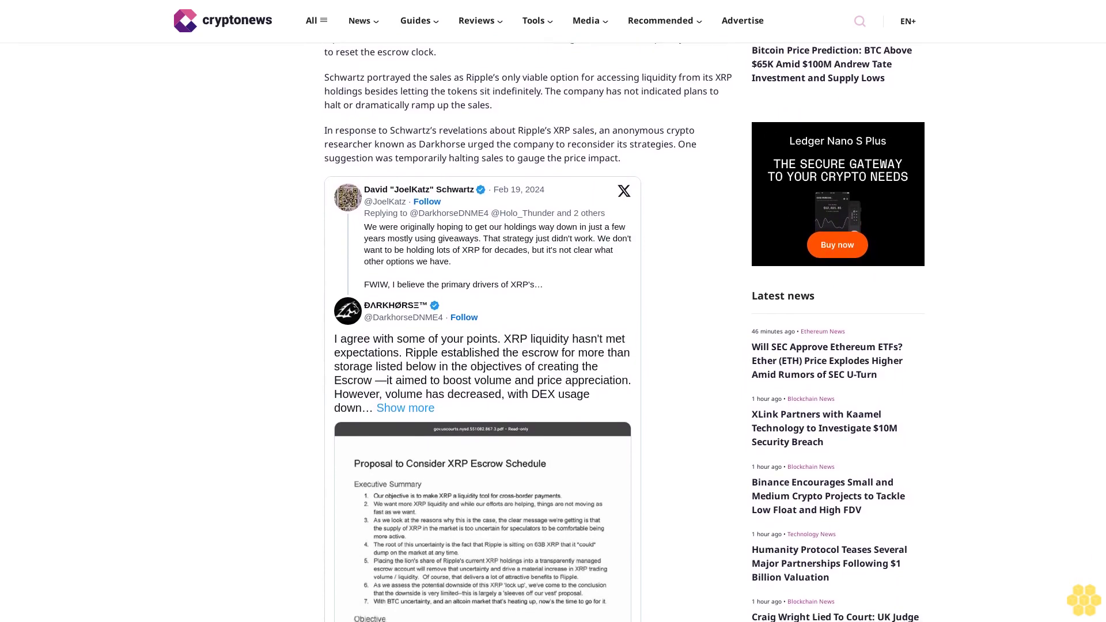
scroll(554, 346, "down", 1)
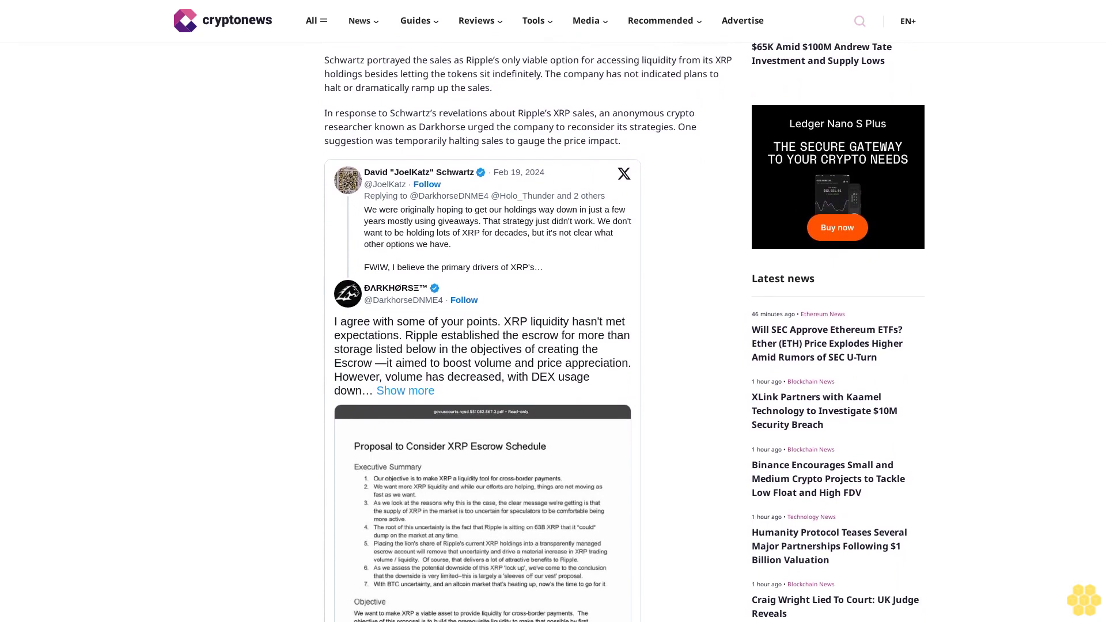
scroll(552, 346, "down", 1)
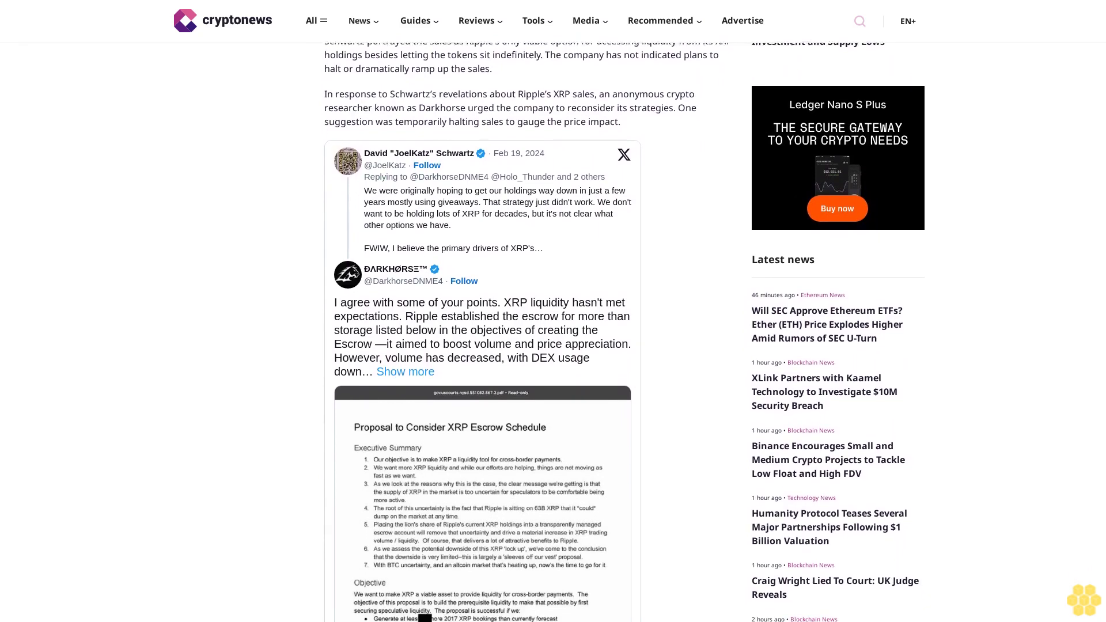
scroll(553, 346, "down", 1)
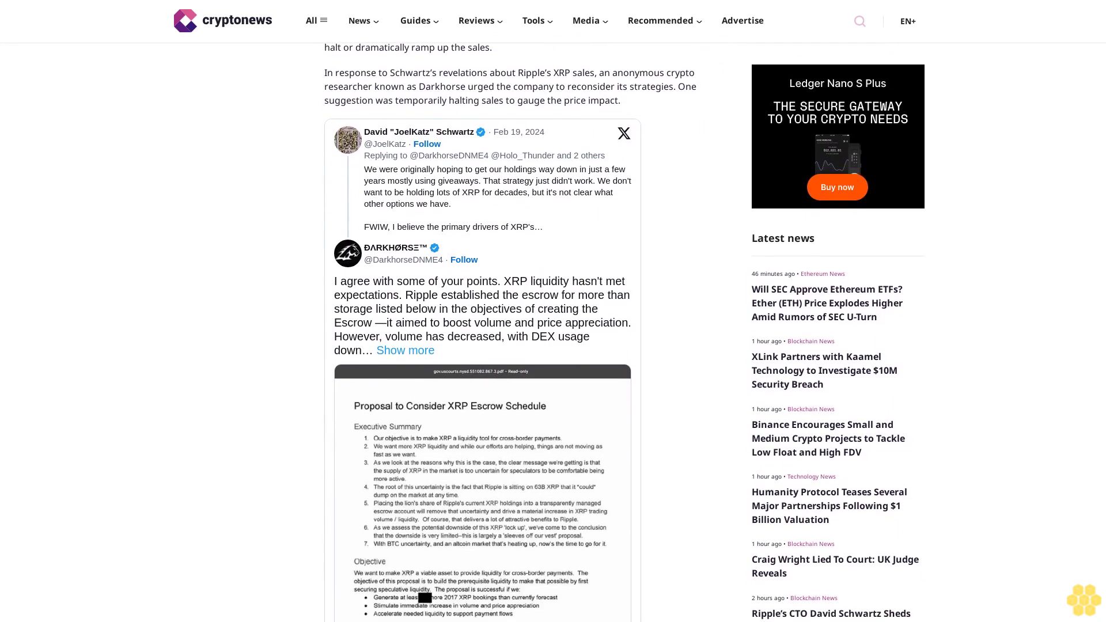
scroll(553, 345, "down", 1)
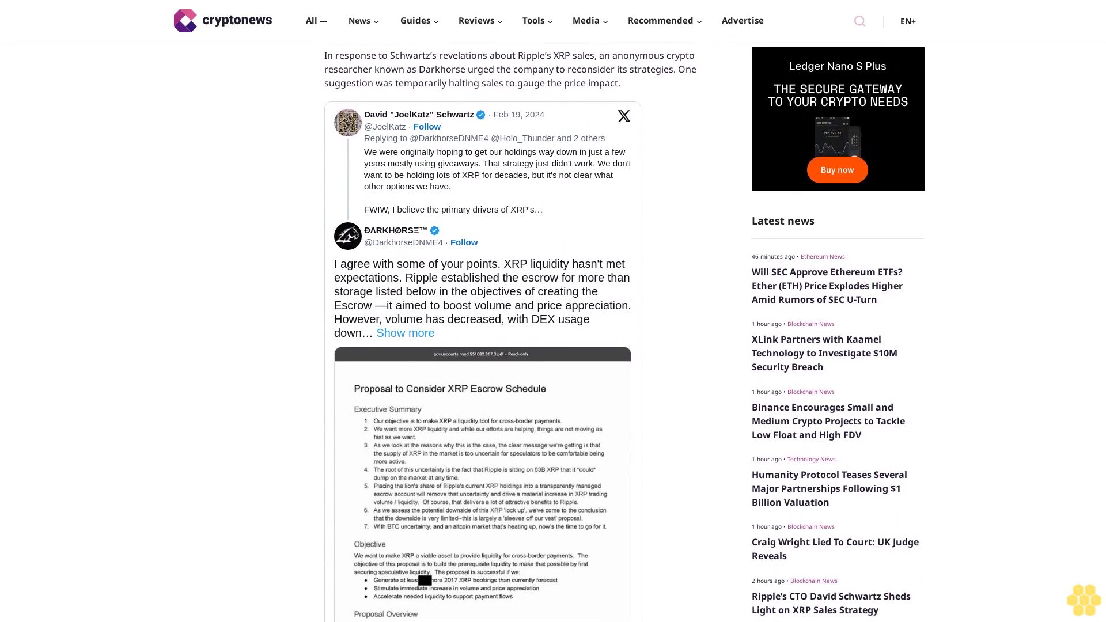
scroll(553, 347, "down", 1)
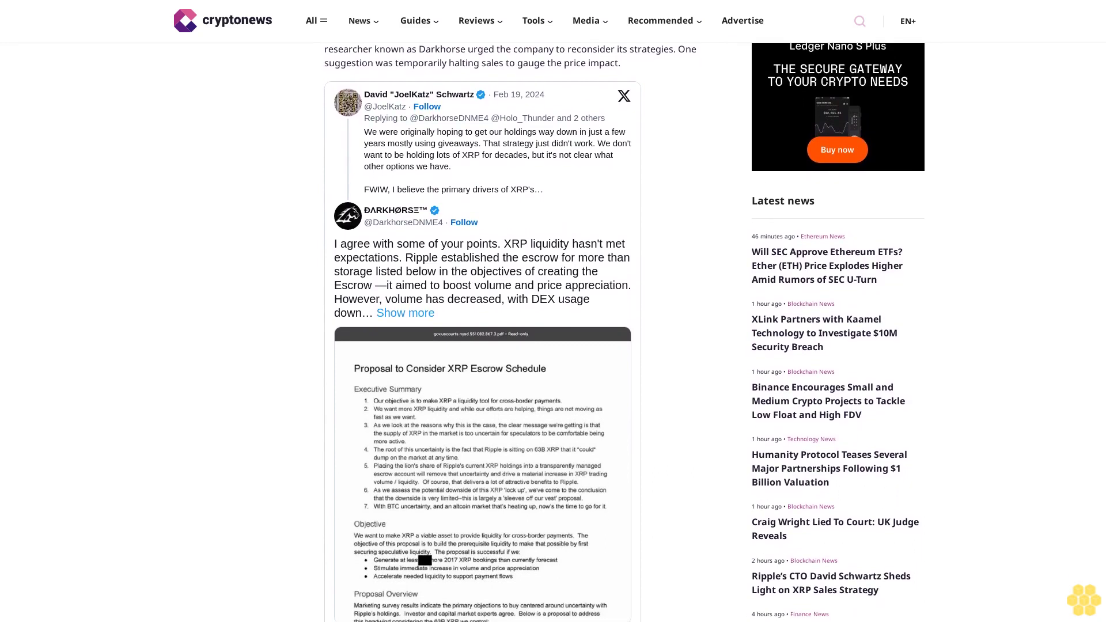
scroll(554, 346, "down", 1)
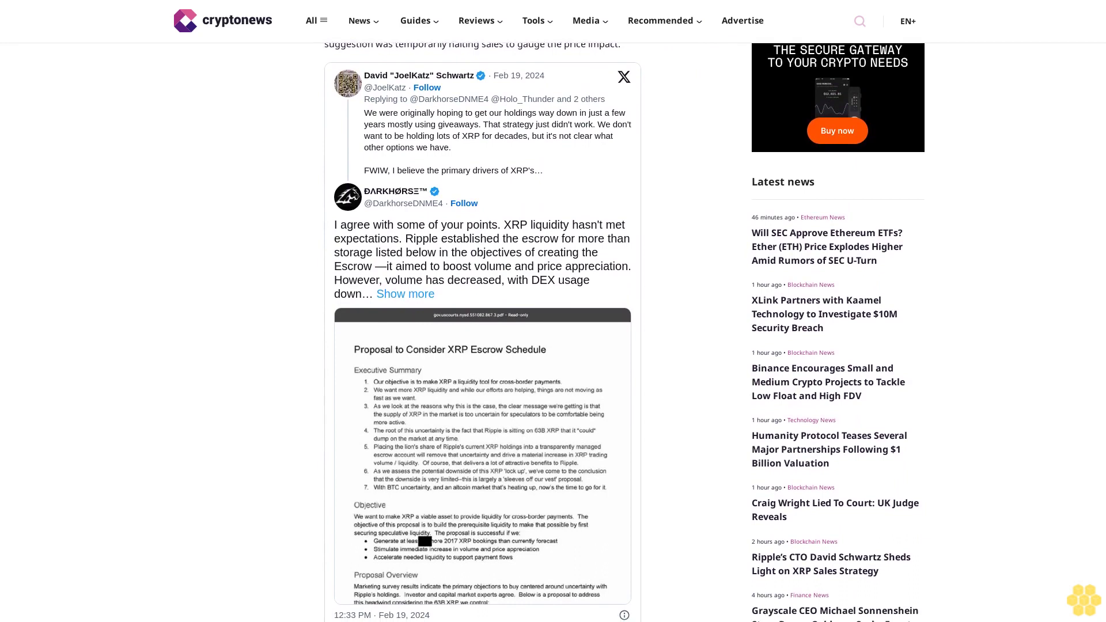
scroll(554, 345, "down", 1)
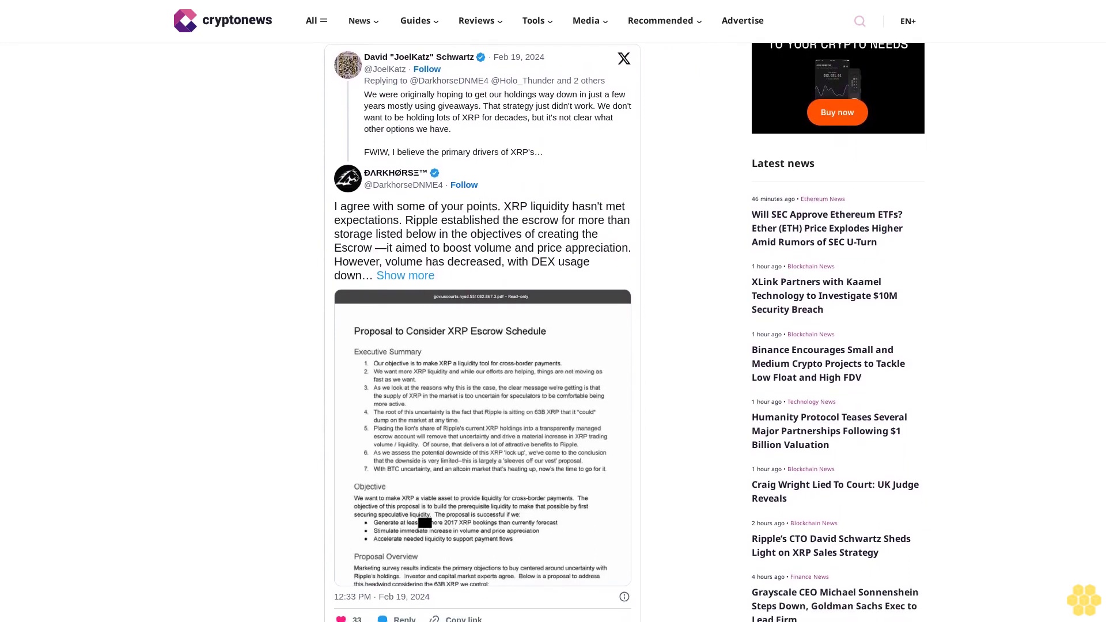
scroll(553, 346, "down", 1)
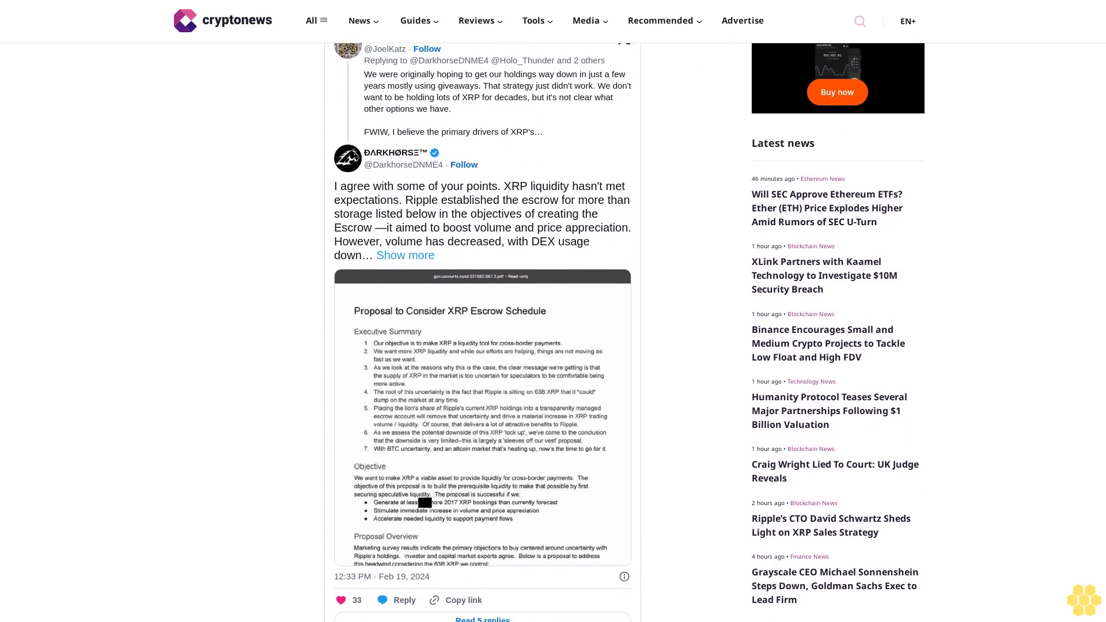
scroll(553, 346, "down", 1)
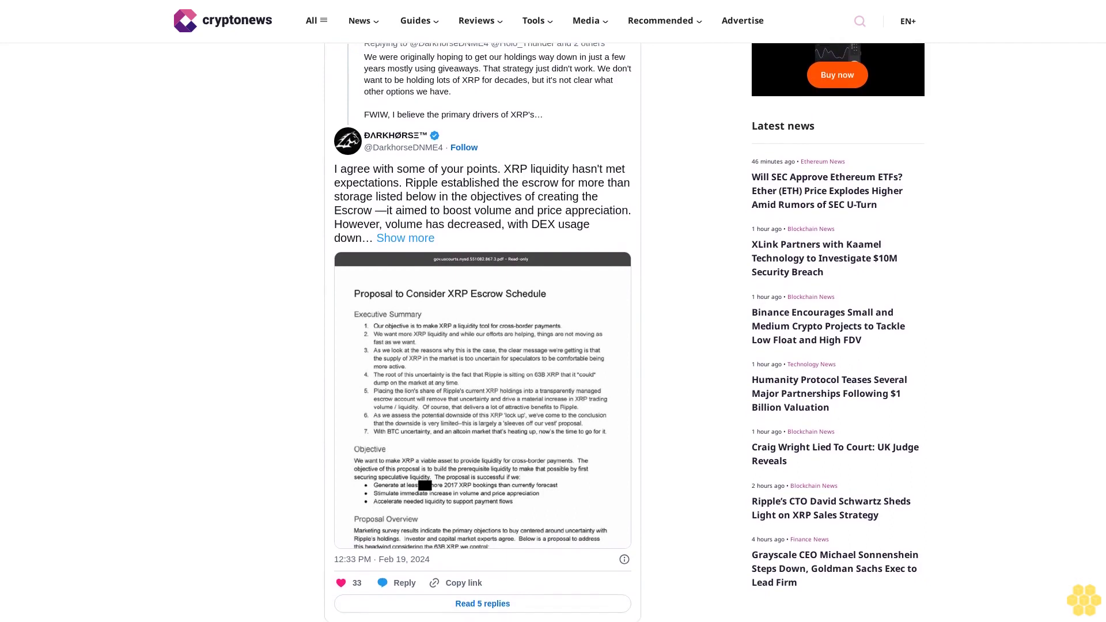
scroll(554, 345, "down", 1)
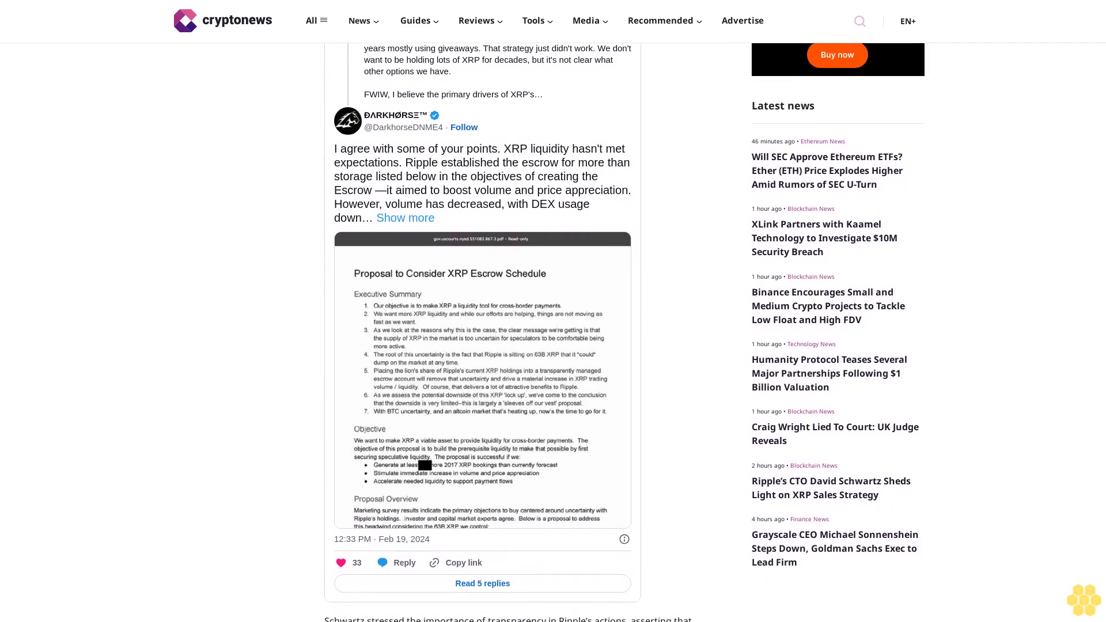
scroll(553, 346, "down", 1)
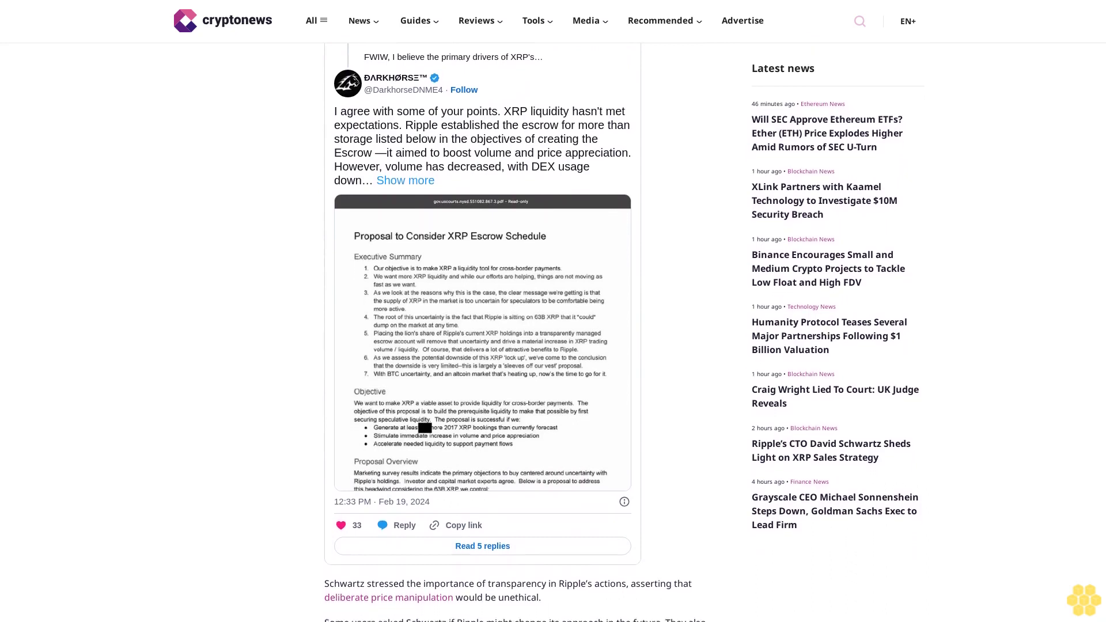
scroll(553, 347, "down", 1)
scroll(553, 345, "down", 1)
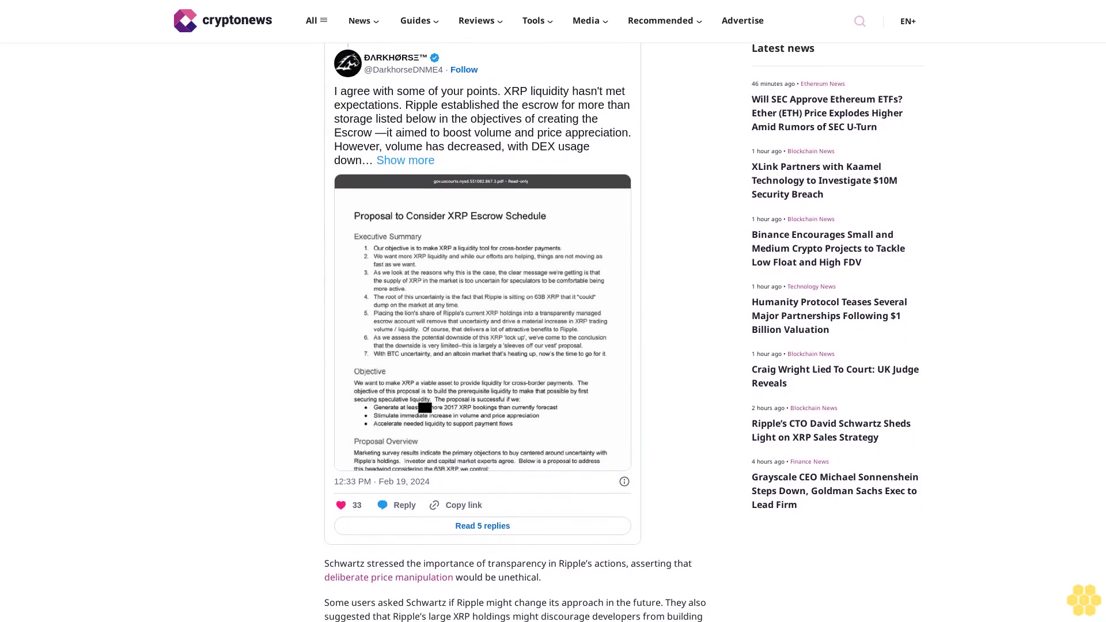
scroll(553, 346, "down", 1)
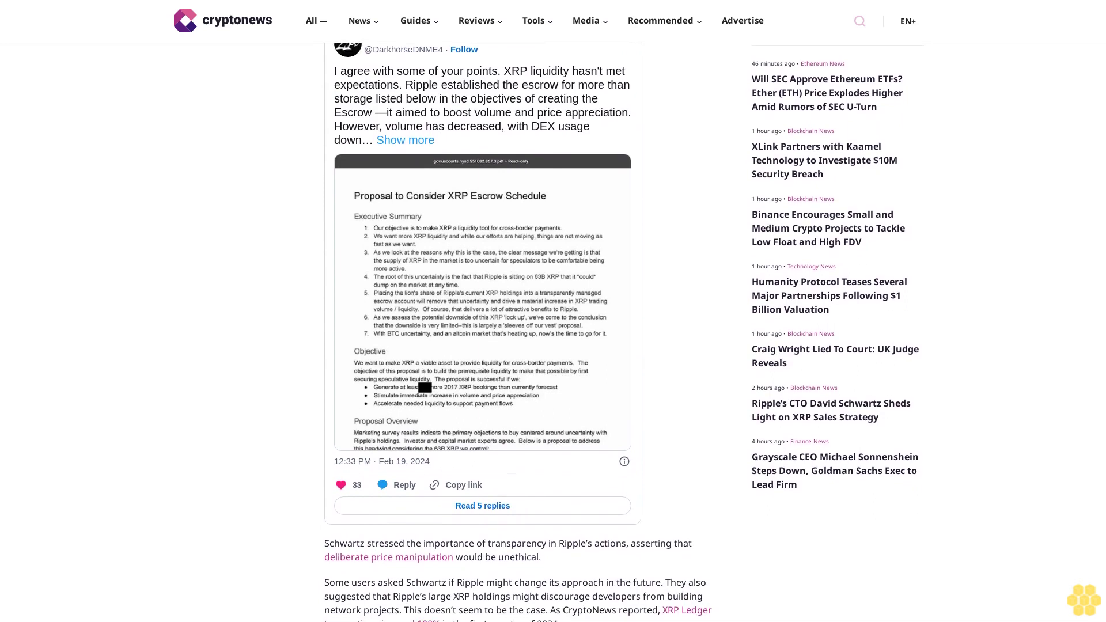
scroll(553, 346, "down", 1)
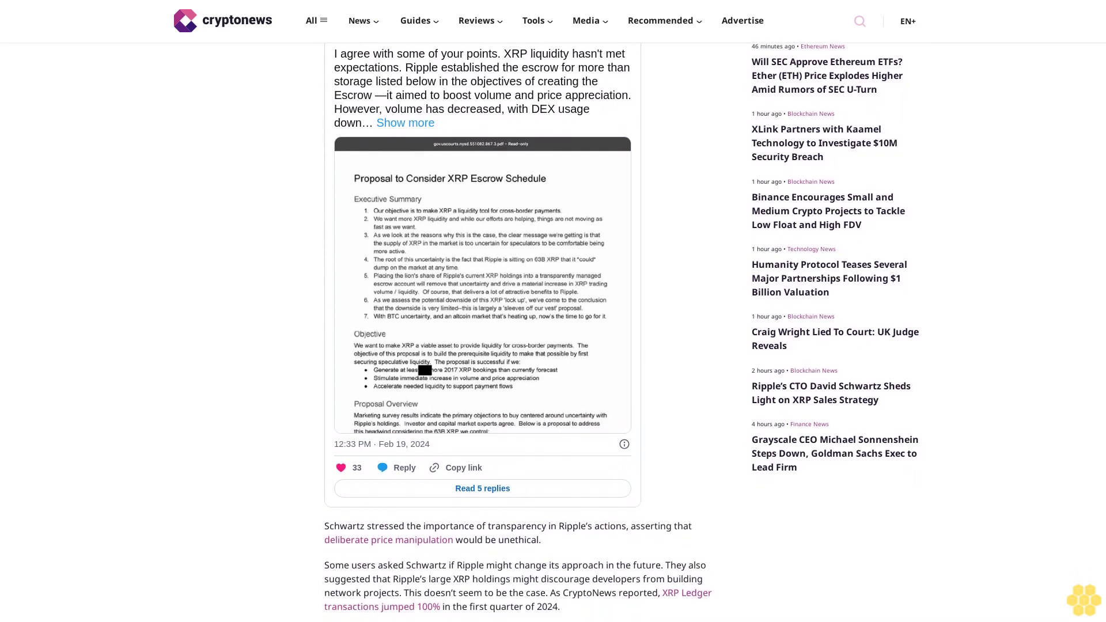
scroll(553, 346, "down", 1)
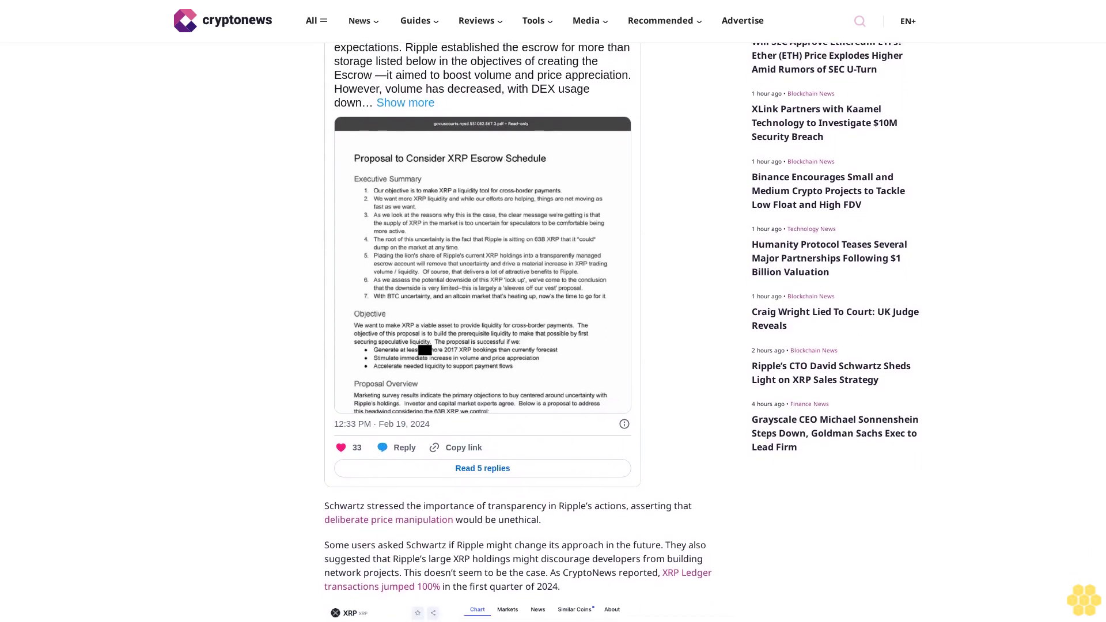
scroll(554, 347, "down", 1)
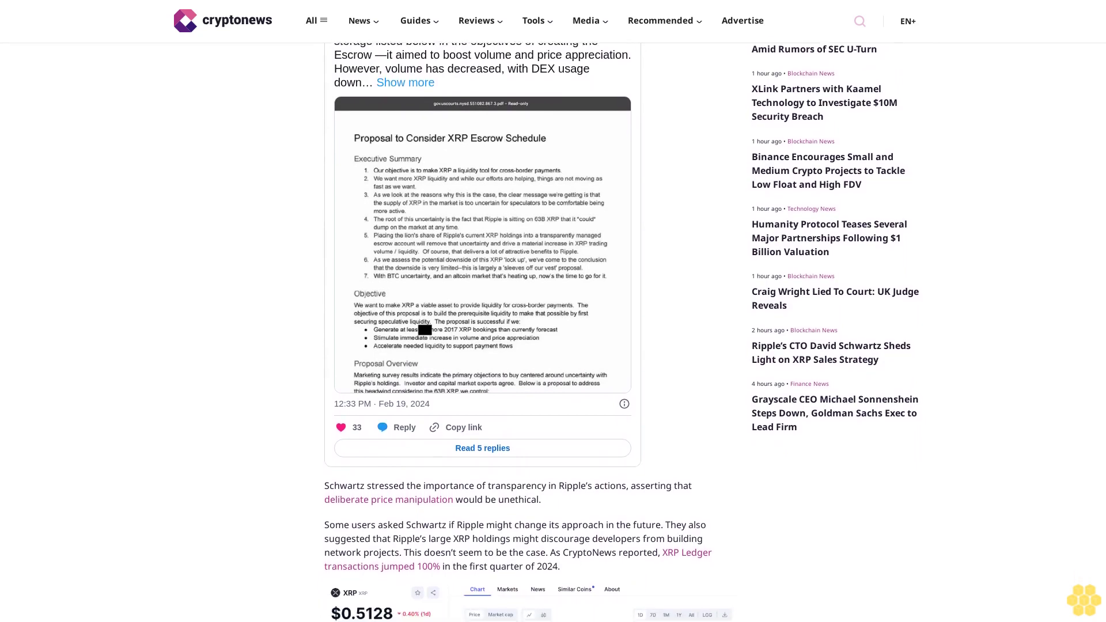
scroll(553, 346, "down", 1)
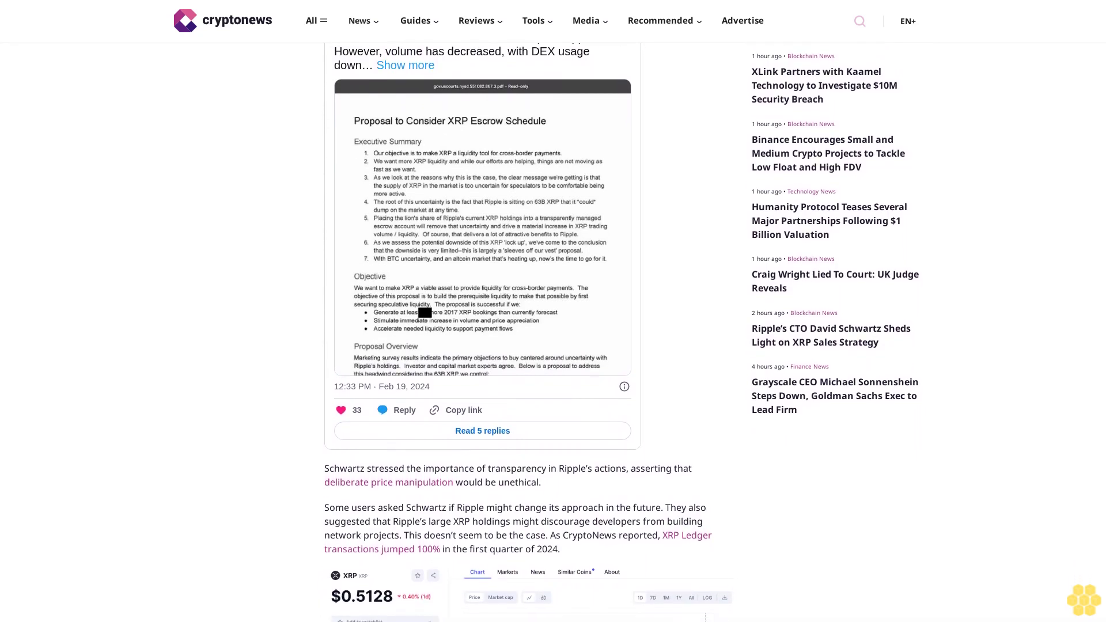
scroll(554, 347, "down", 1)
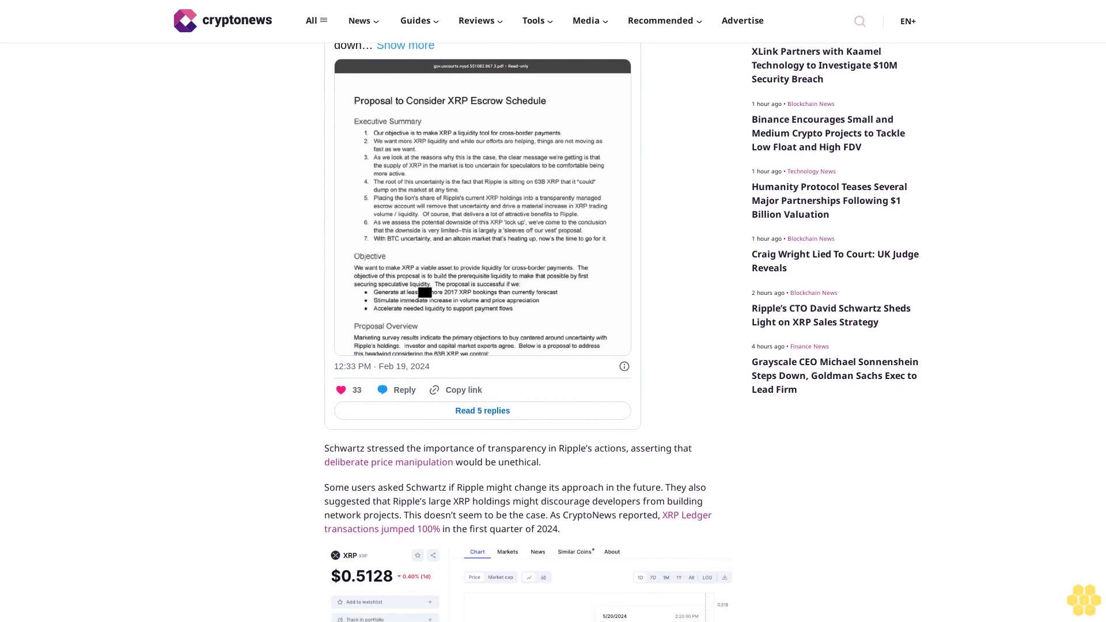
scroll(553, 346, "down", 1)
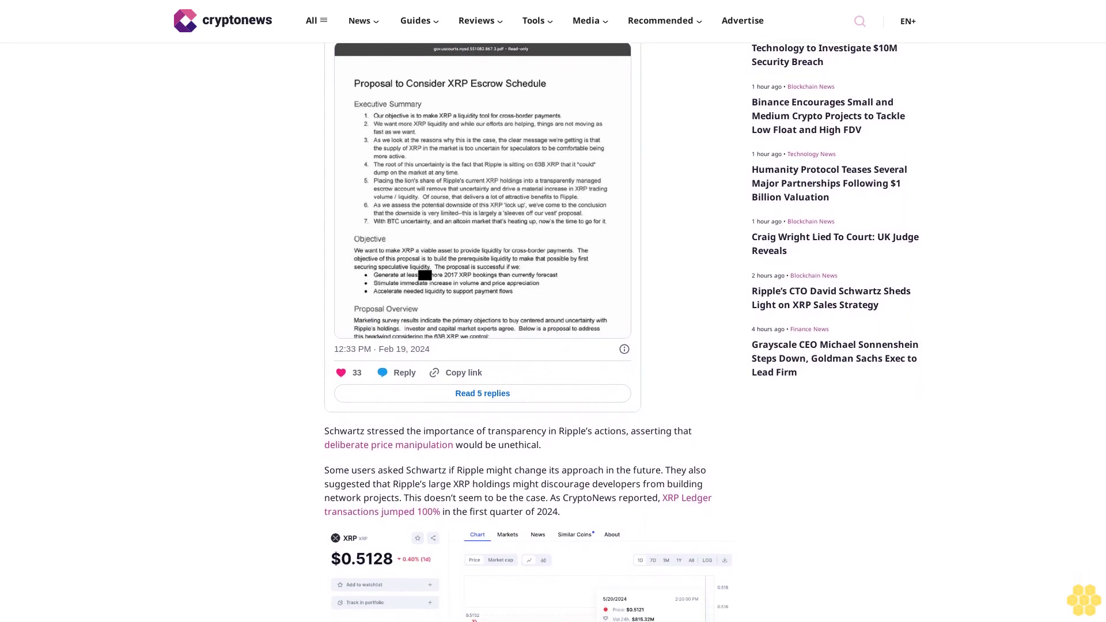
scroll(553, 345, "down", 1)
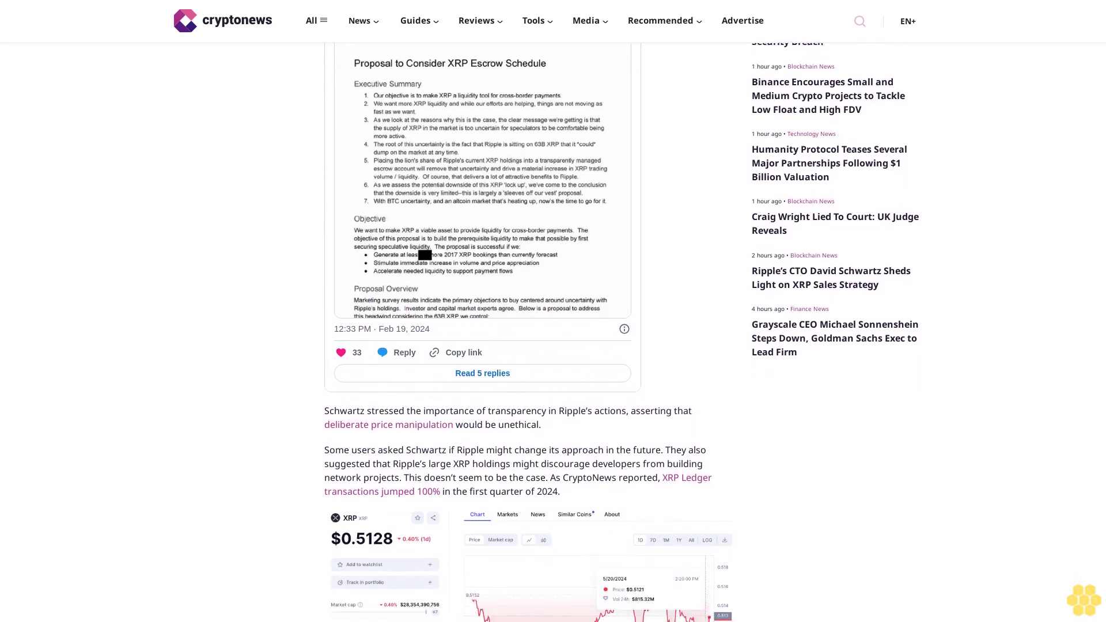
scroll(553, 346, "down", 1)
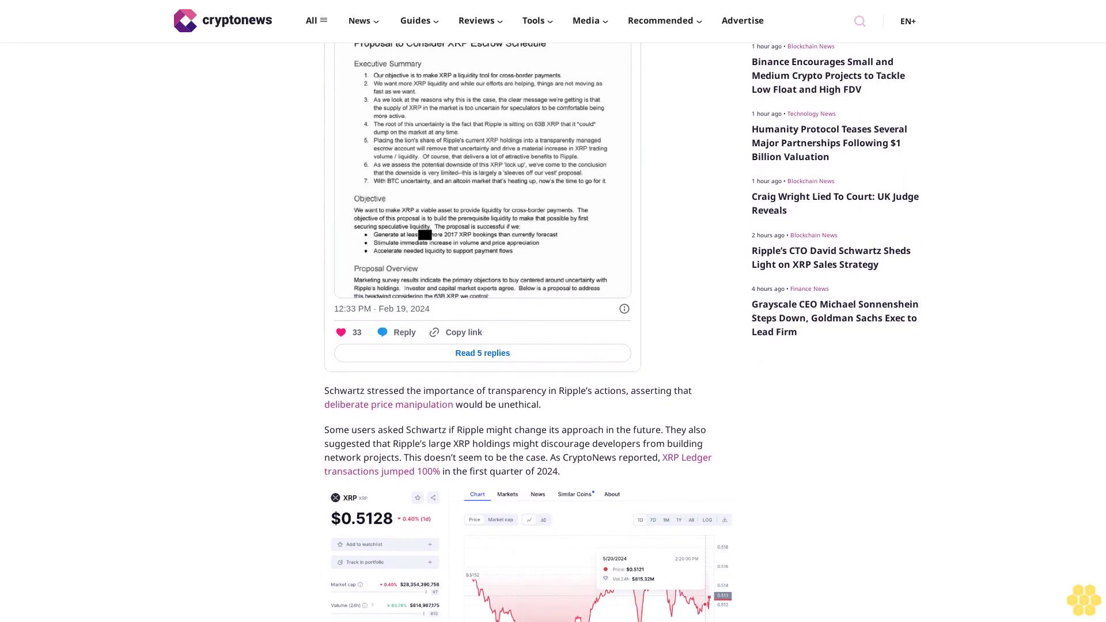
scroll(553, 347, "down", 1)
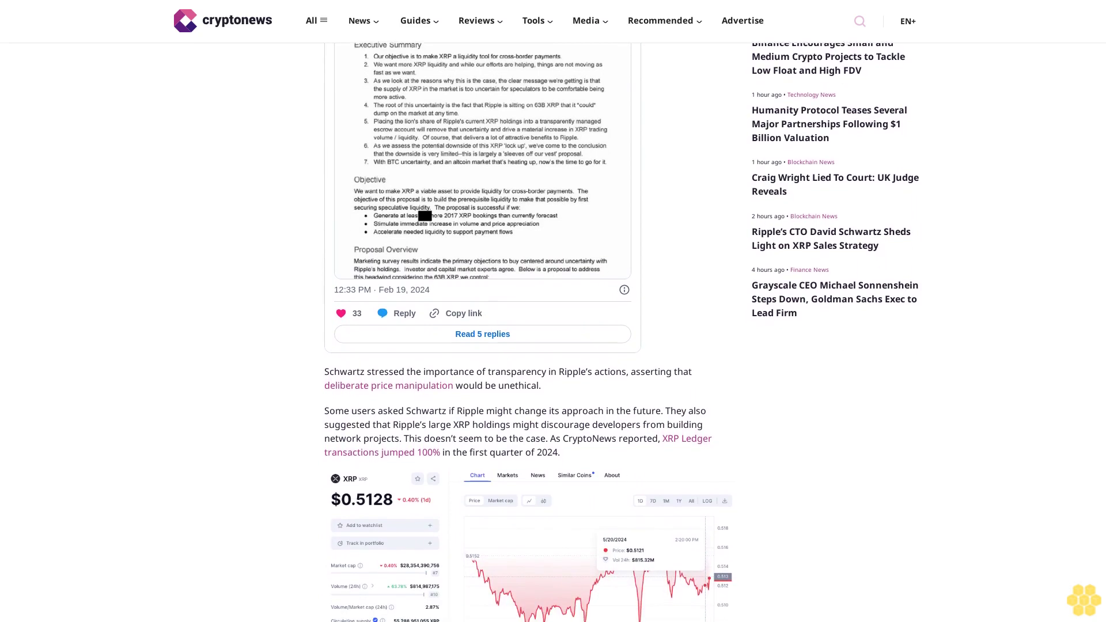
scroll(553, 346, "down", 1)
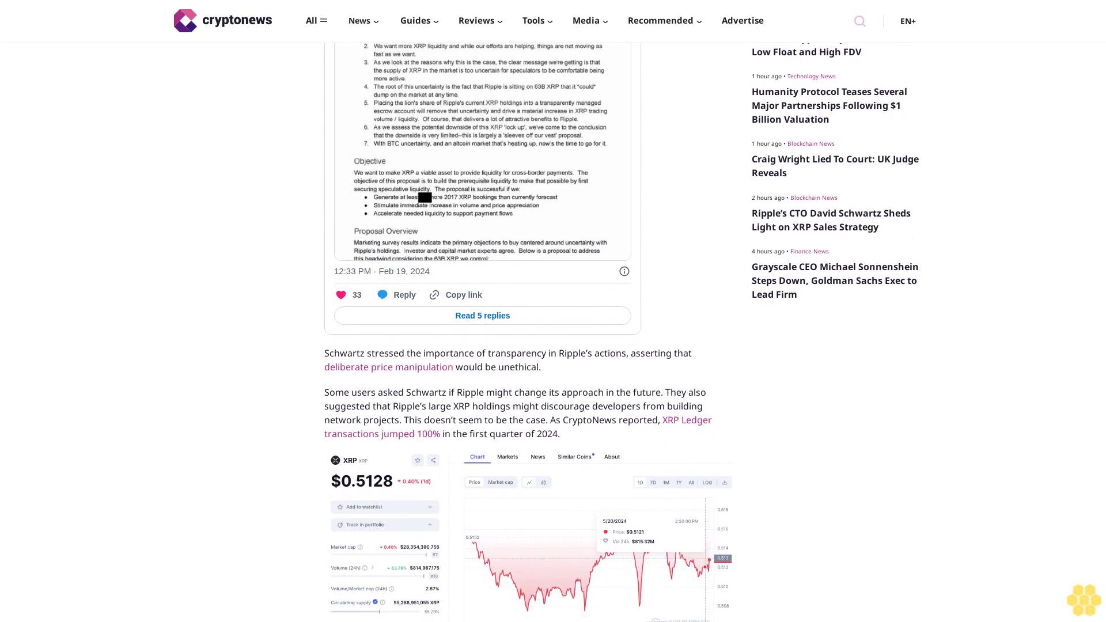
scroll(553, 346, "down", 1)
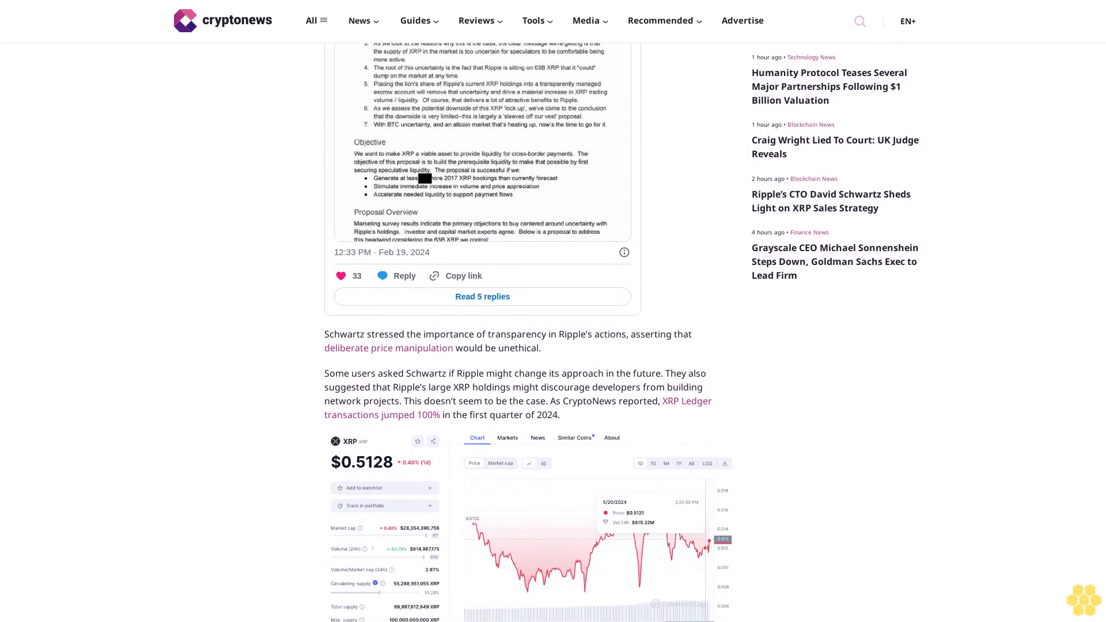
scroll(553, 347, "down", 1)
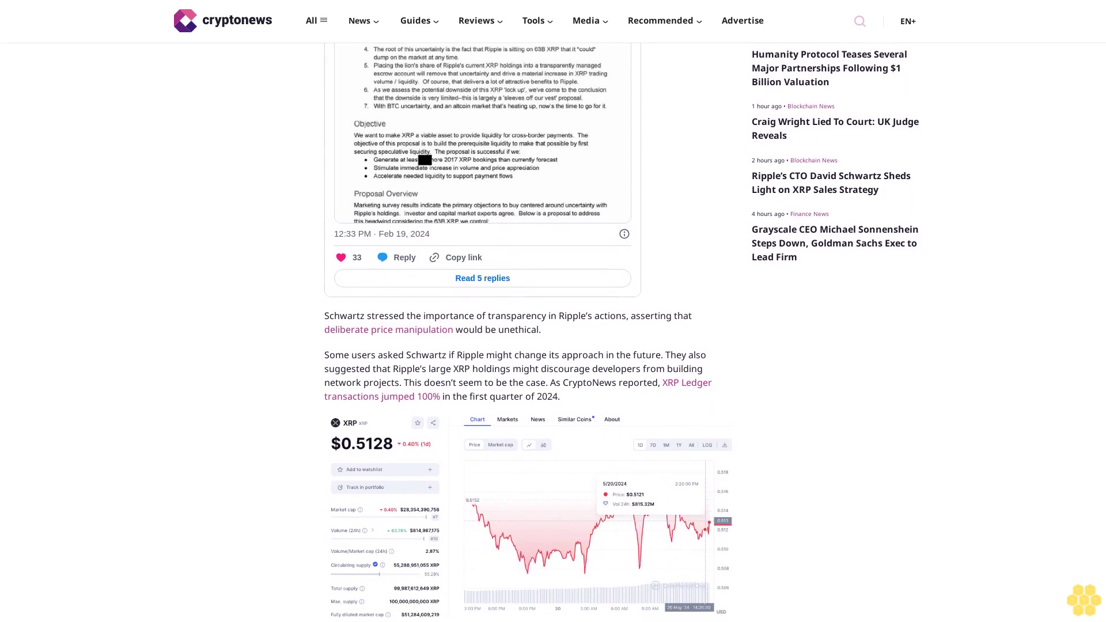
scroll(553, 346, "down", 1)
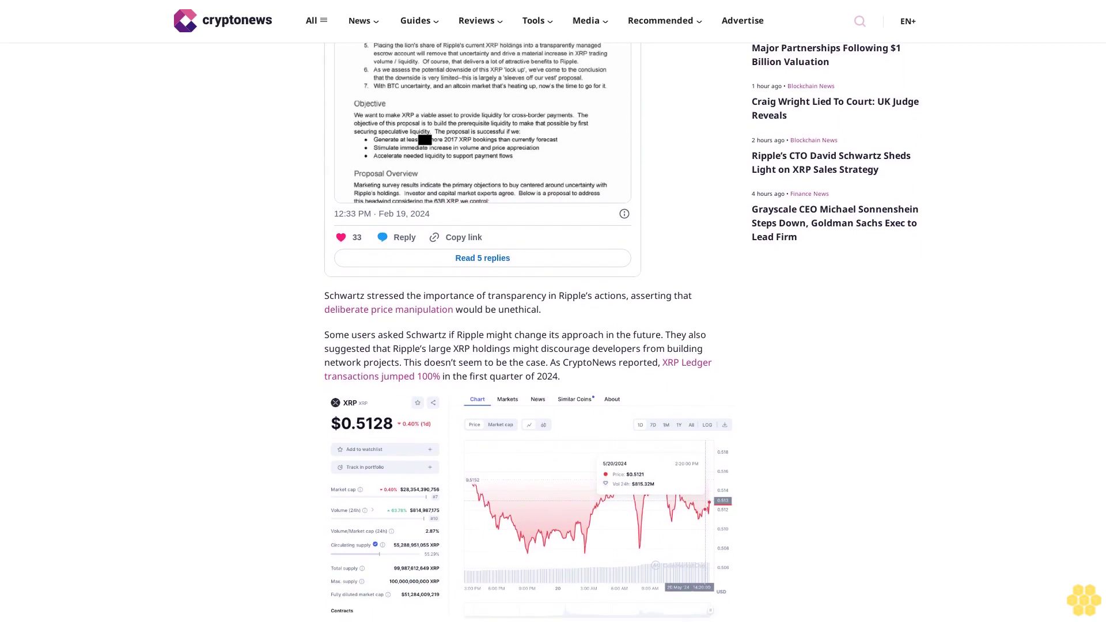
scroll(553, 346, "down", 1)
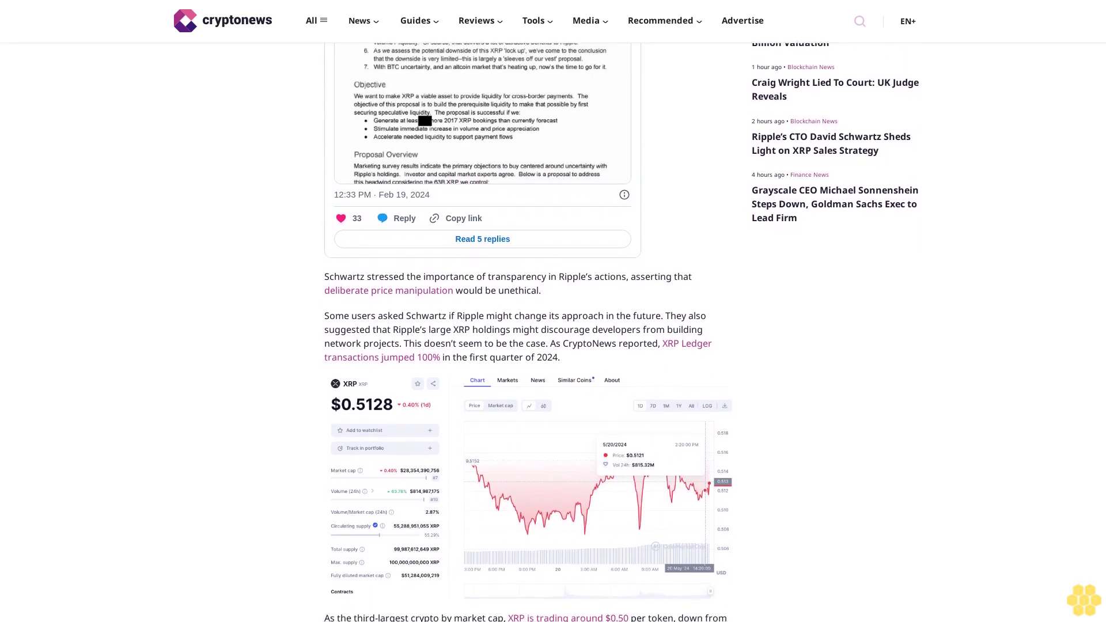
scroll(554, 346, "down", 1)
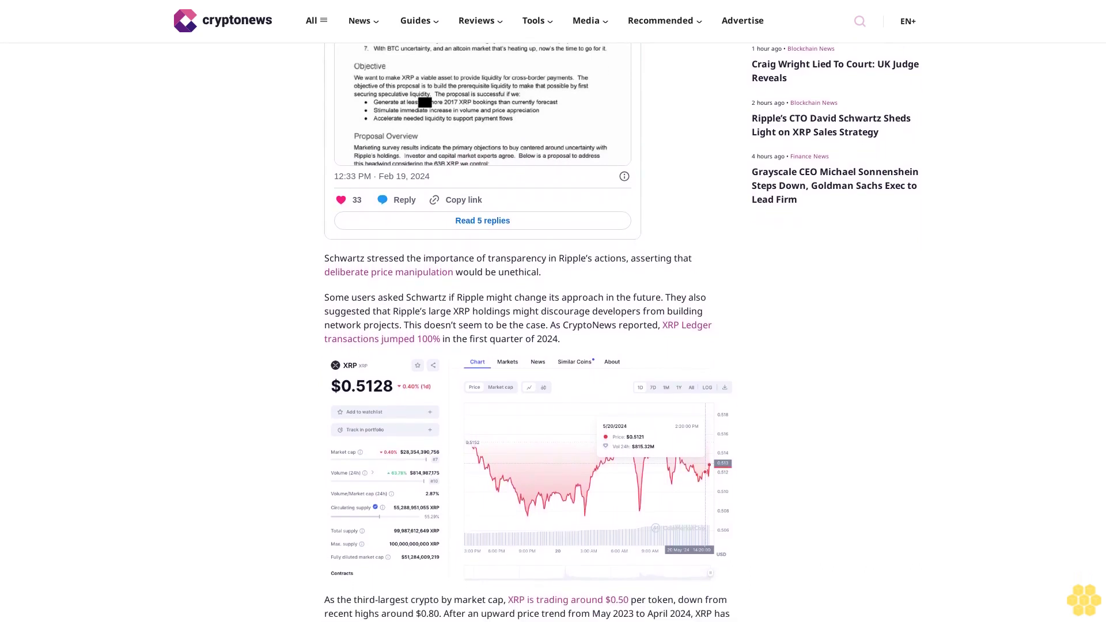
scroll(554, 345, "down", 1)
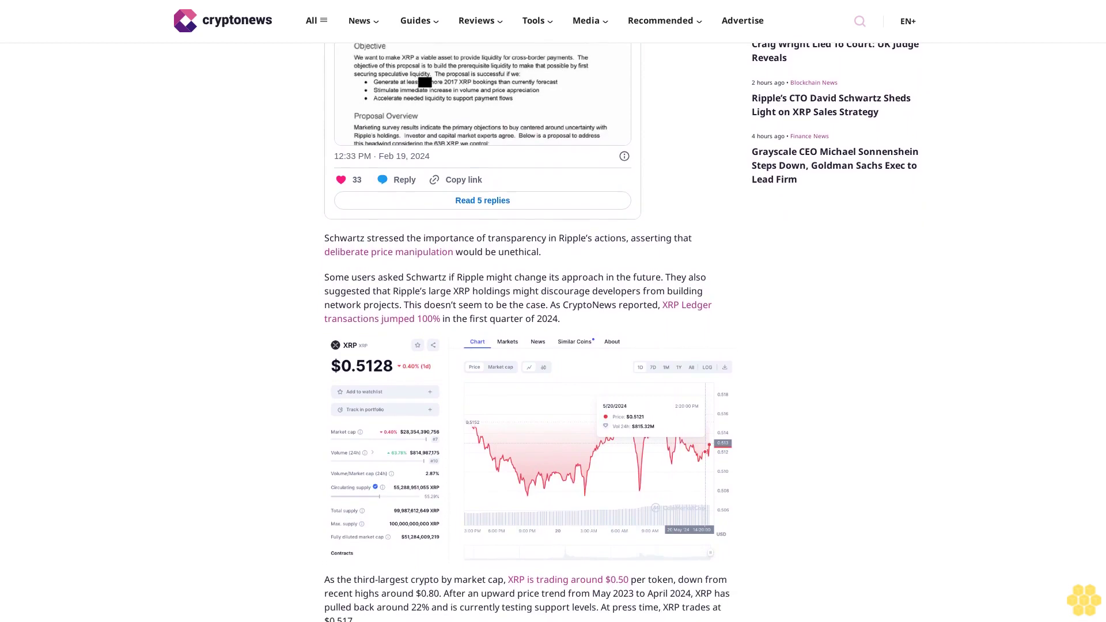
scroll(553, 346, "down", 1)
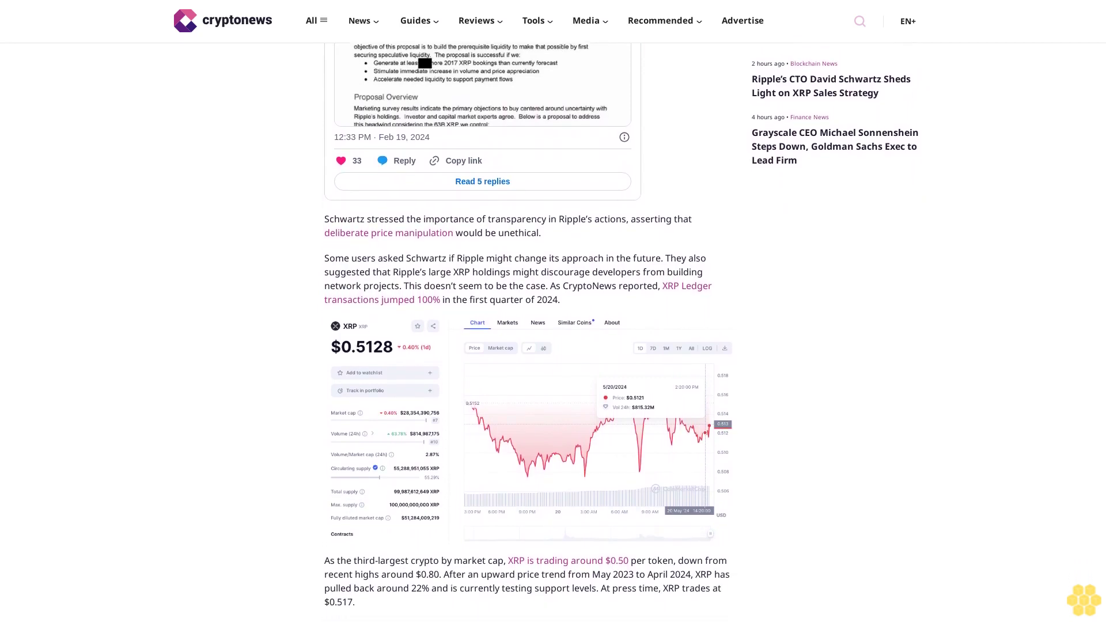
scroll(553, 346, "down", 1)
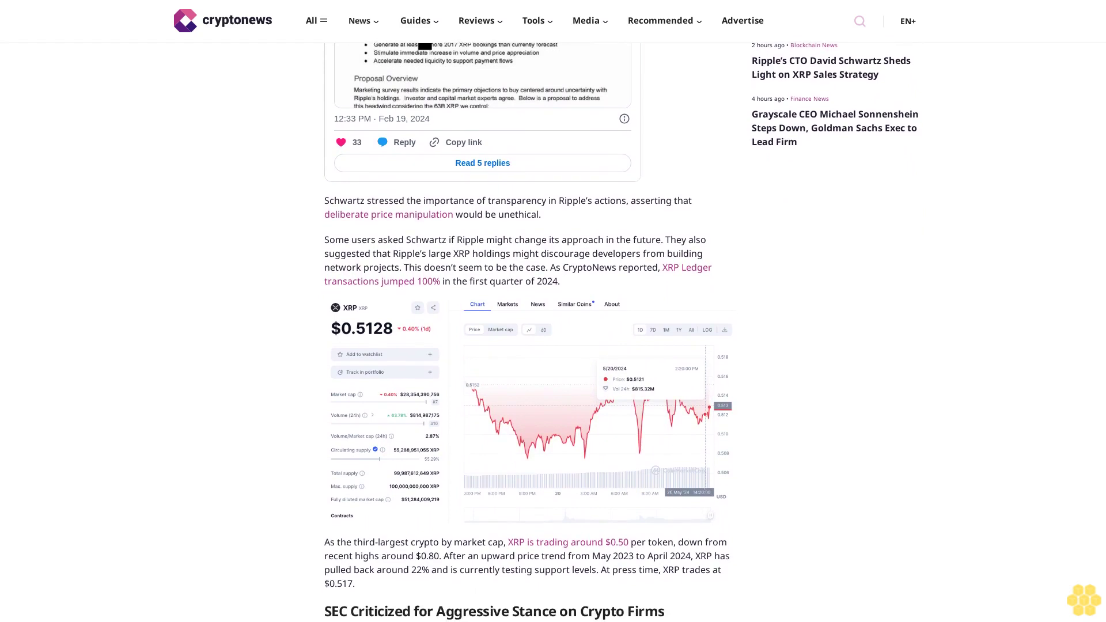
scroll(553, 345, "down", 1)
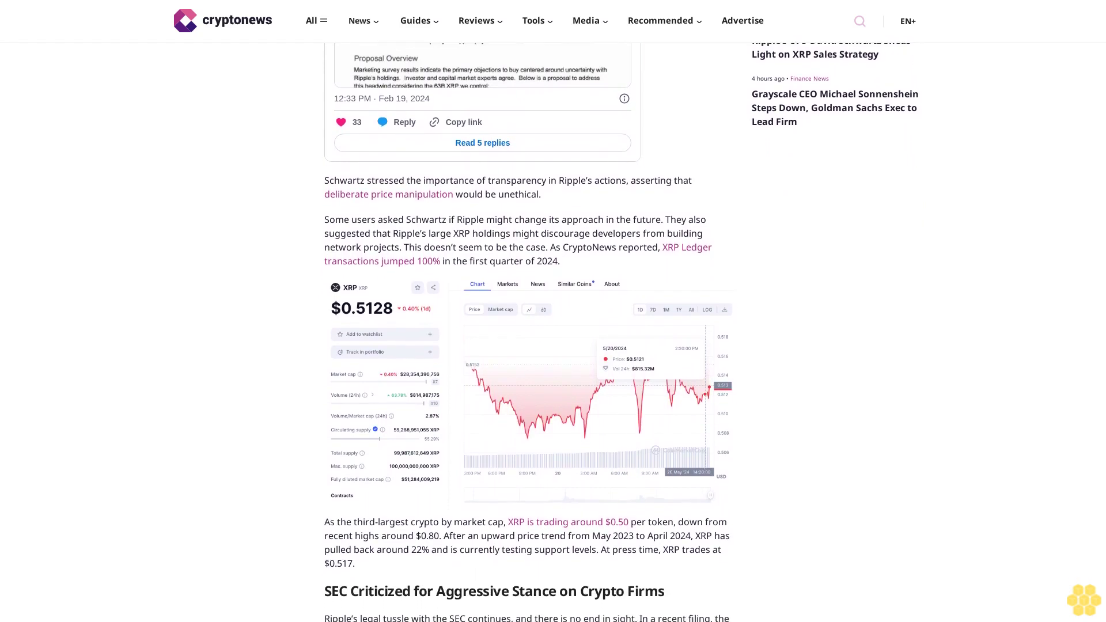
scroll(553, 345, "down", 1)
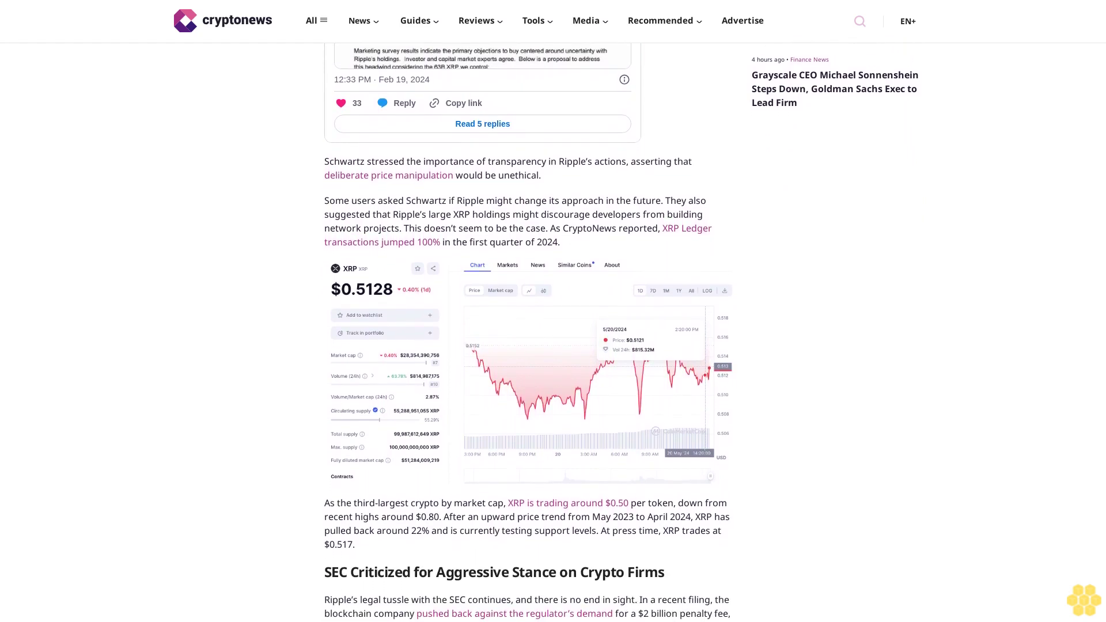
scroll(553, 346, "down", 1)
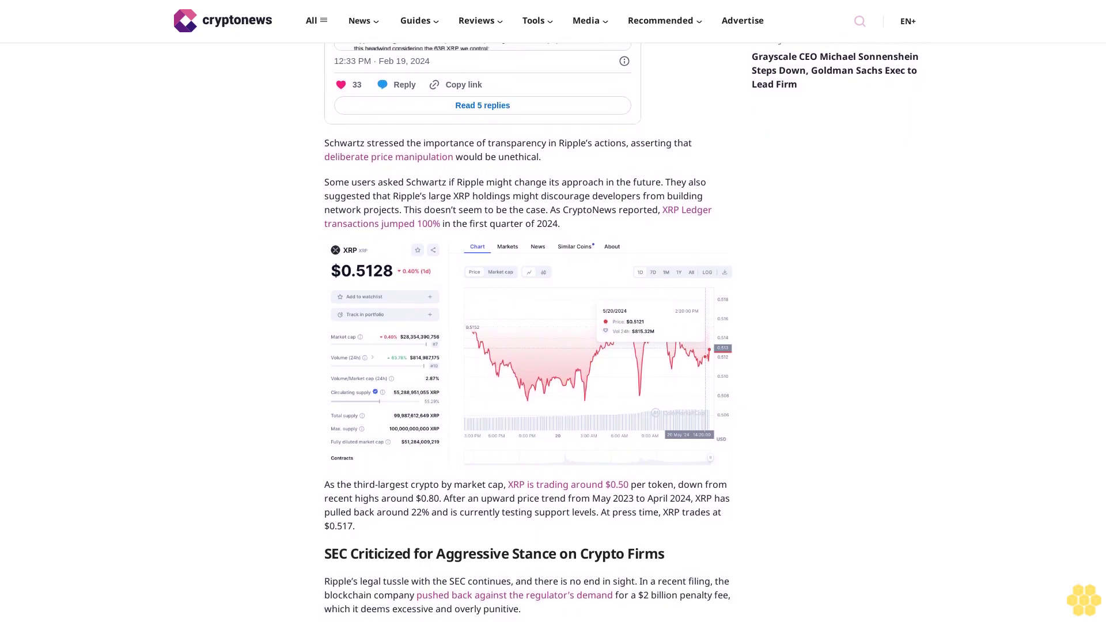
scroll(553, 346, "down", 1)
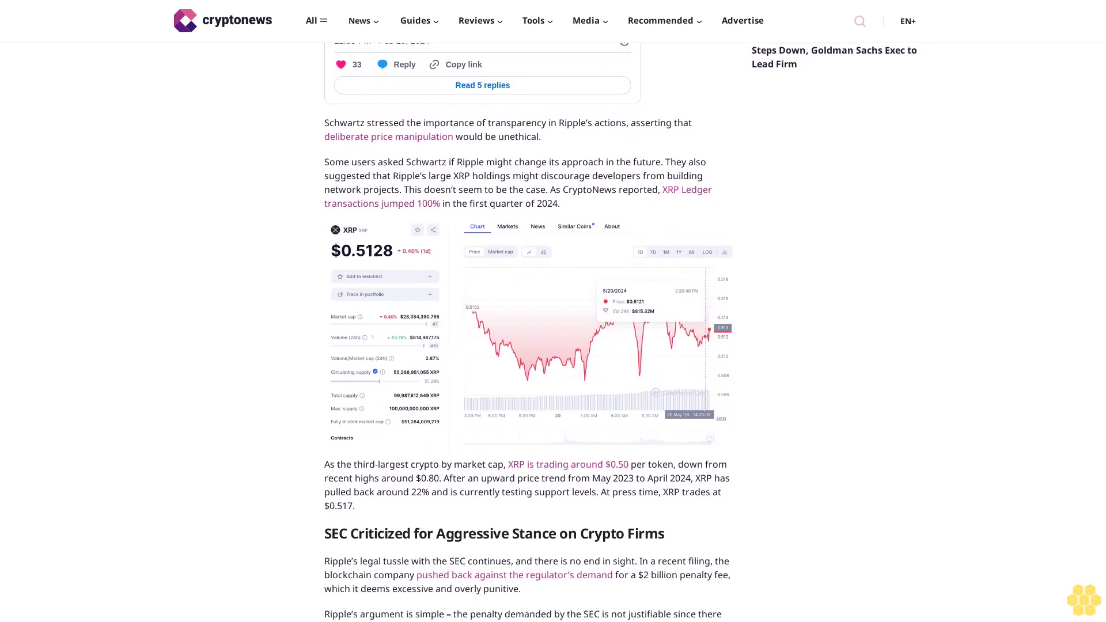
scroll(553, 346, "down", 1)
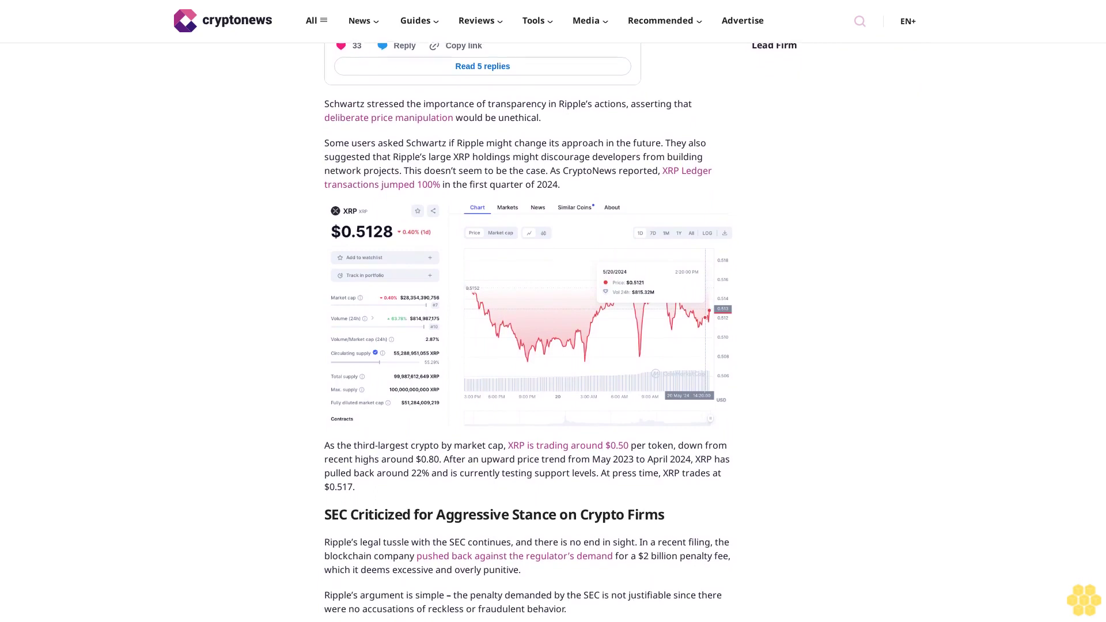
scroll(553, 346, "down", 1)
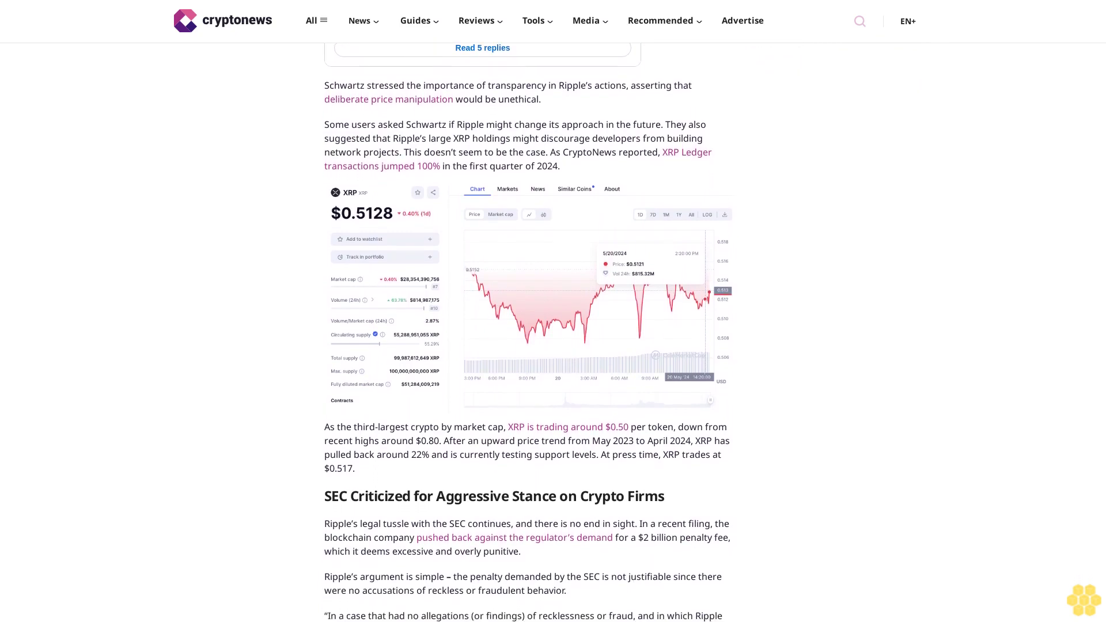
scroll(553, 345, "down", 1)
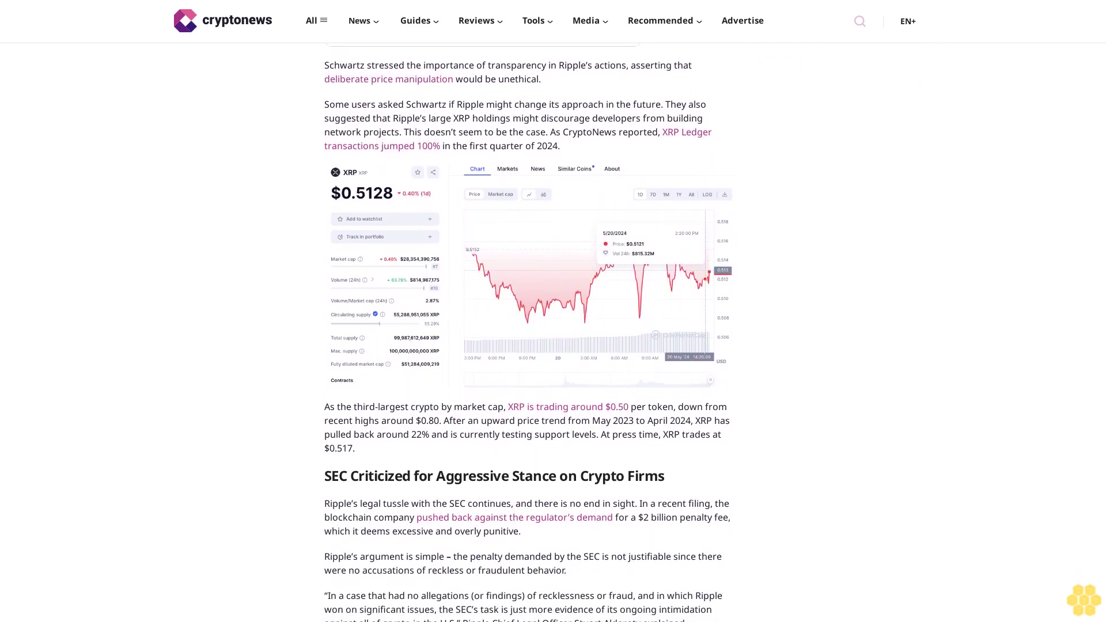